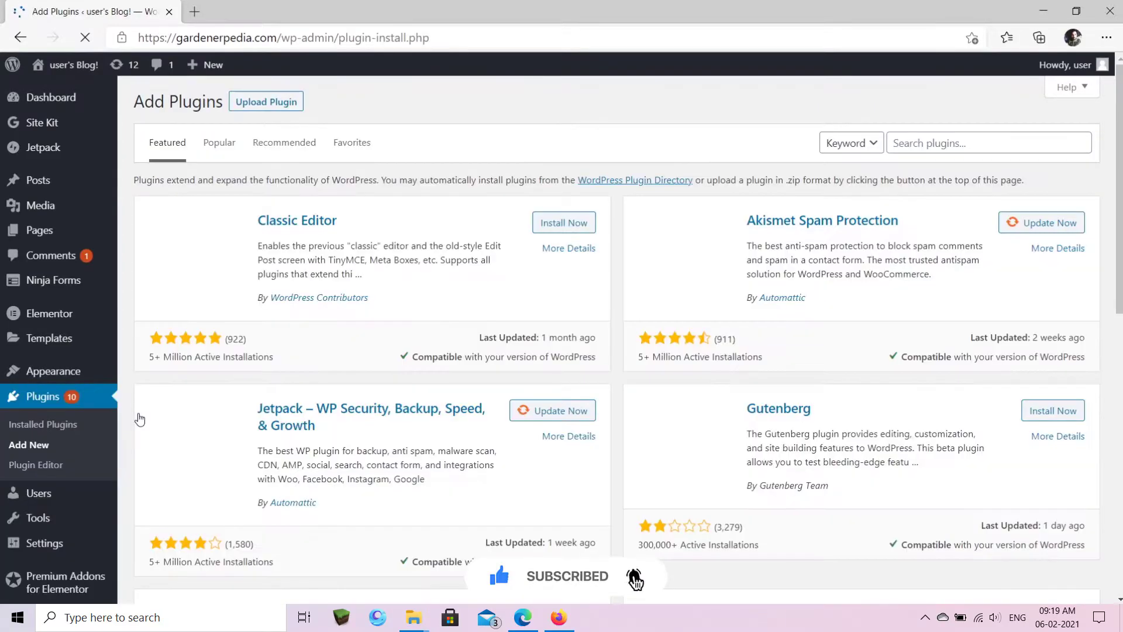
# Search the plugin directory for "User Registration", and install and activate the User Registration plugin by WPEverest
pyautogui.click(915, 144)
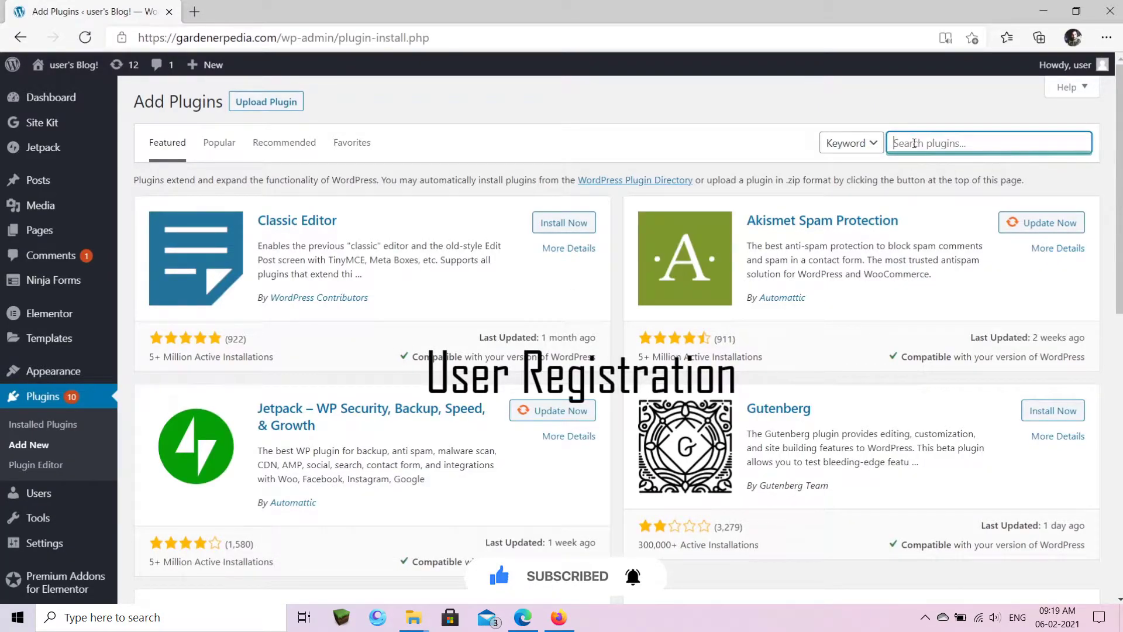
pyautogui.write('User R')
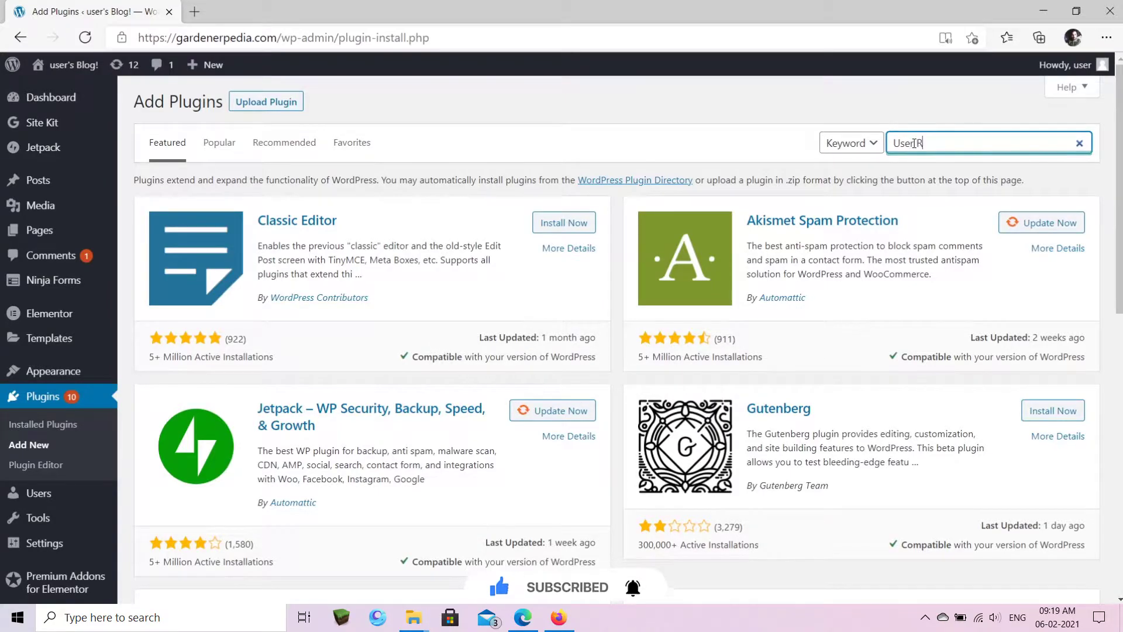
pyautogui.write('egistration')
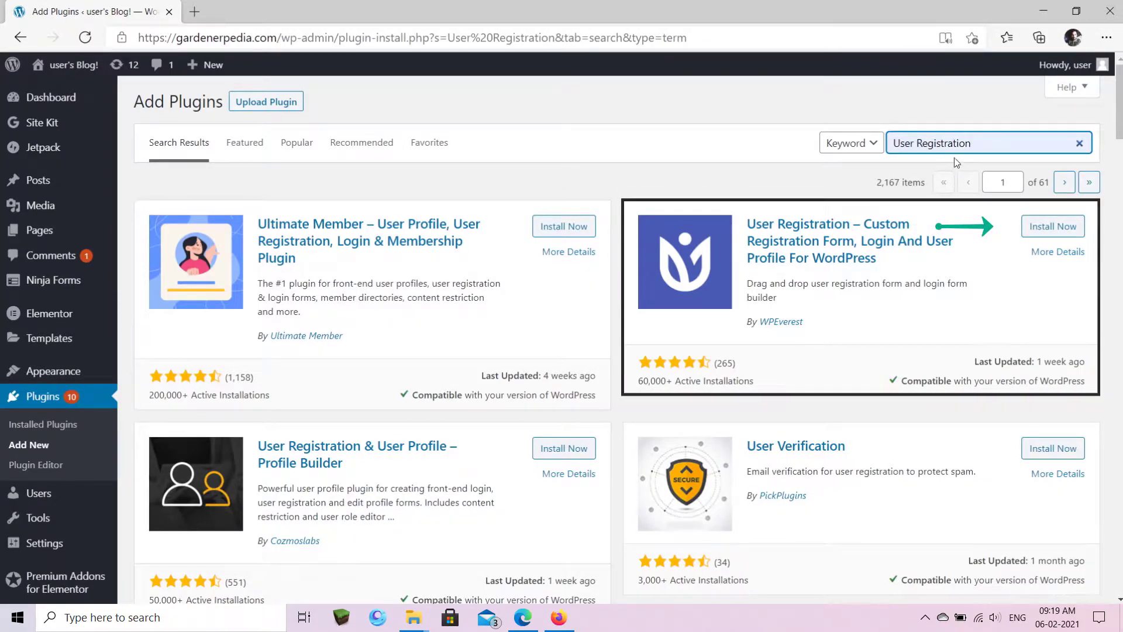
pyautogui.click(1049, 227)
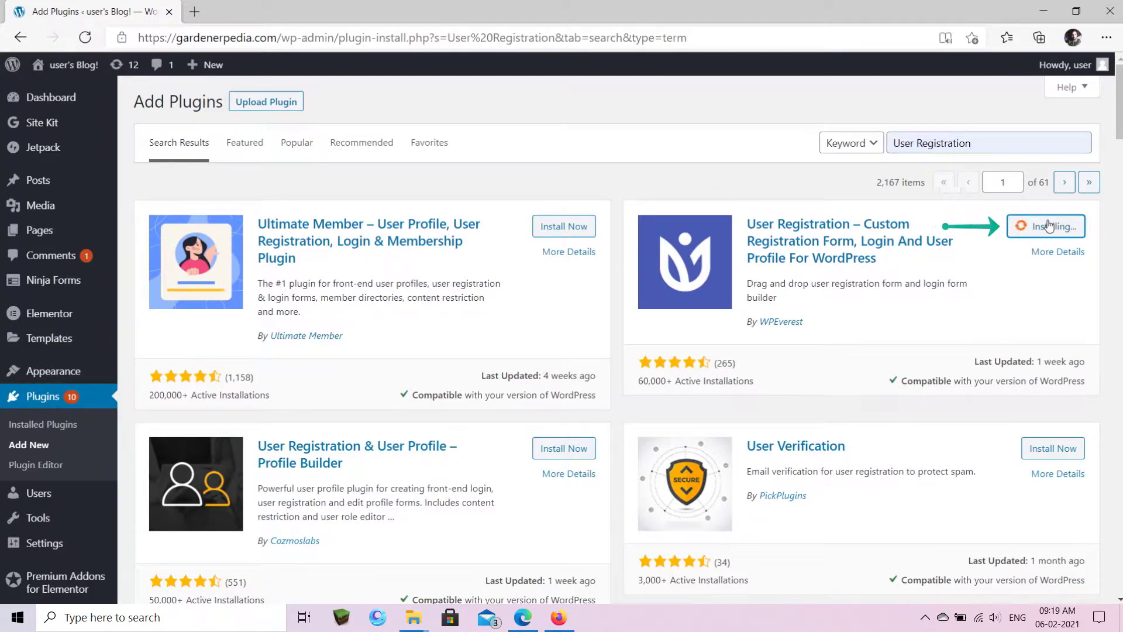
pyautogui.click(1049, 226)
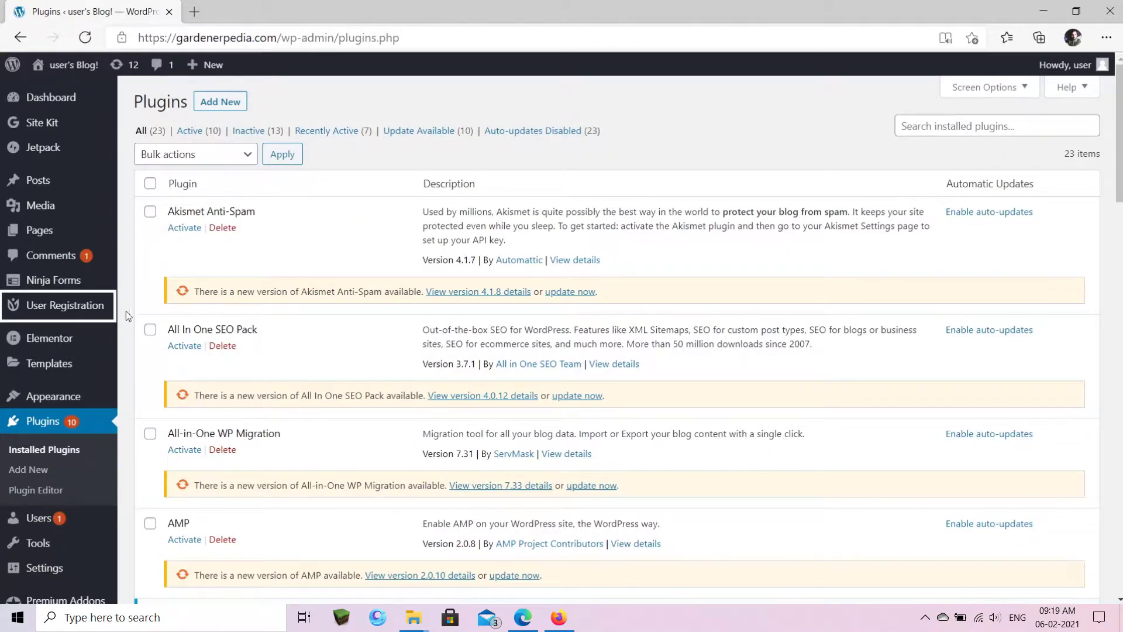
# Start a new User Registration form and change the User Email field's label to "Email"
pyautogui.moveTo(86, 313)
pyautogui.click(134, 329)
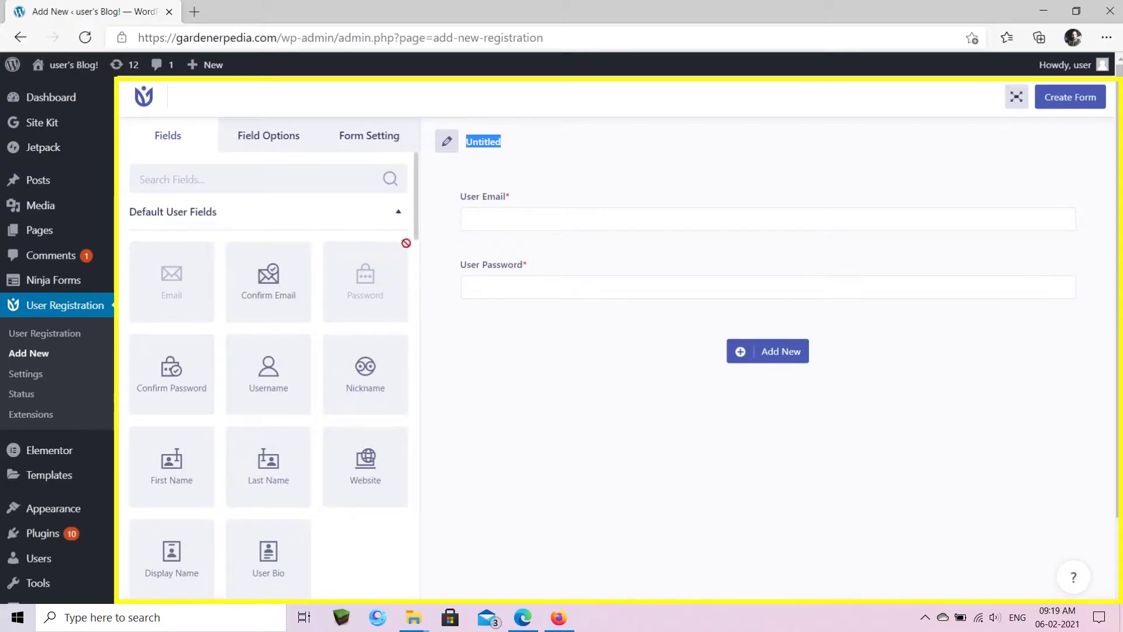
pyautogui.click(486, 228)
pyautogui.click(149, 248)
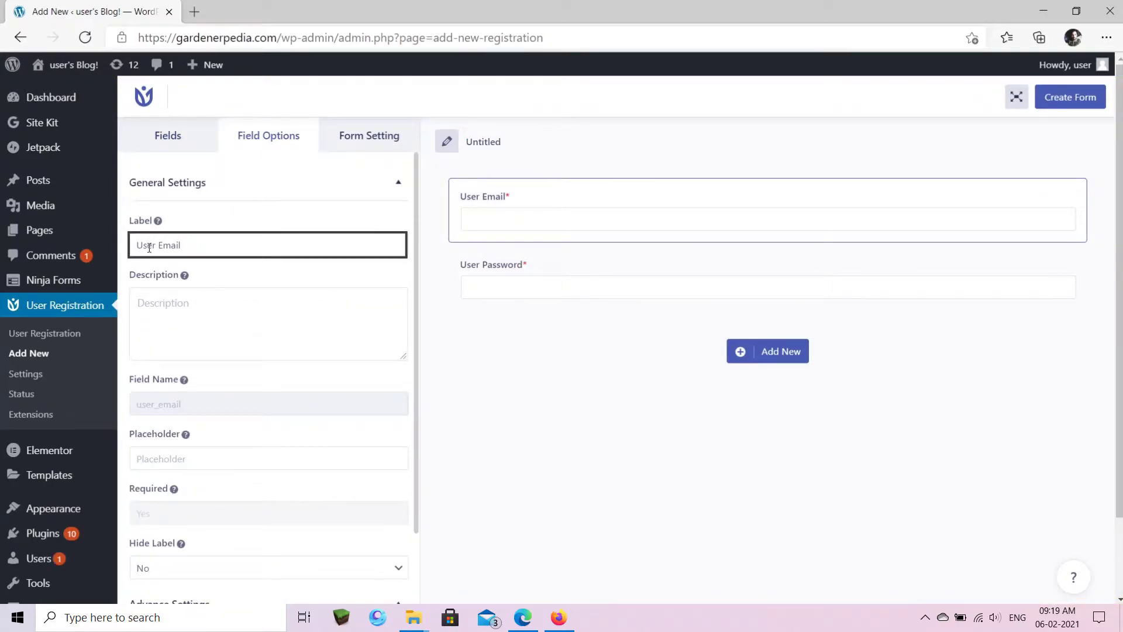
pyautogui.doubleClick(158, 246)
pyautogui.press('BackSpace')
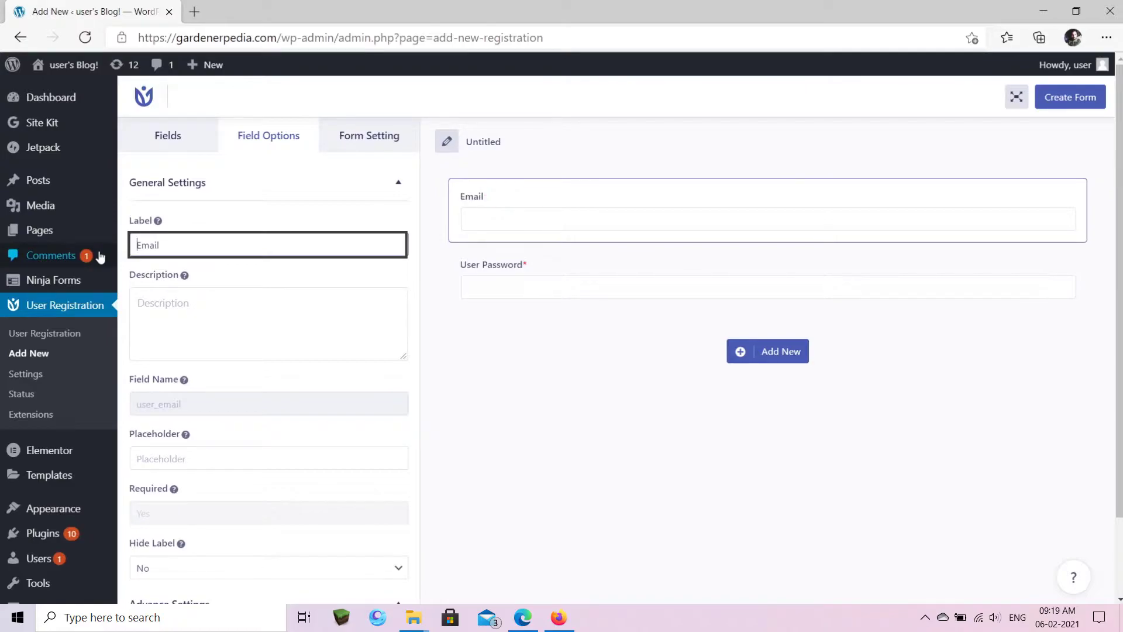
# Add a Confirm Email field to the form and place it between the Email and User Password fields
pyautogui.click(176, 137)
pyautogui.moveTo(254, 288); pyautogui.dragTo(507, 284)
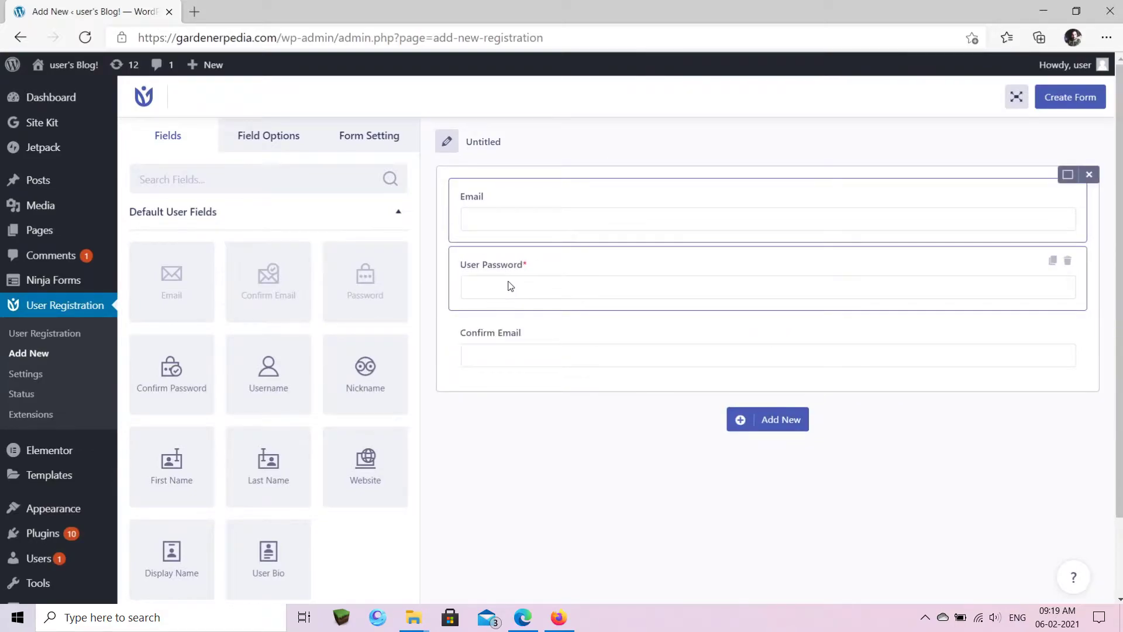
pyautogui.click(510, 286)
pyautogui.moveTo(492, 336); pyautogui.dragTo(491, 256)
pyautogui.click(492, 262)
# Set the form's user login option to "Auto login after registration" and its submit button label to "Create Account"
pyautogui.click(354, 140)
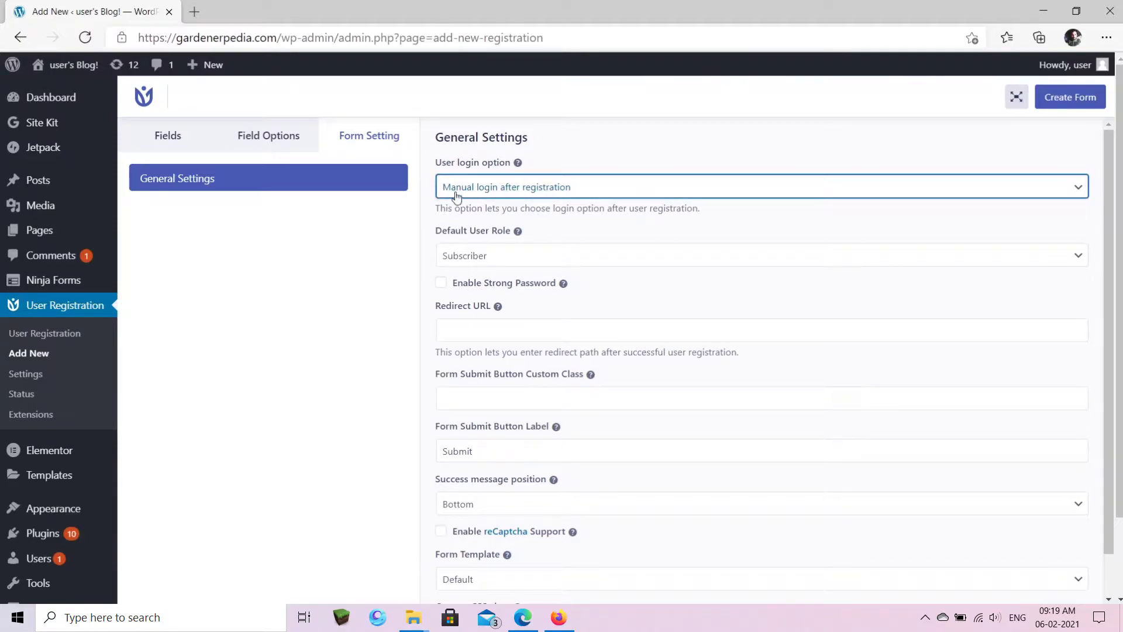
pyautogui.press('Down')
pyautogui.click(476, 450)
pyautogui.moveTo(476, 451); pyautogui.dragTo(407, 465)
pyautogui.write('Create Account')
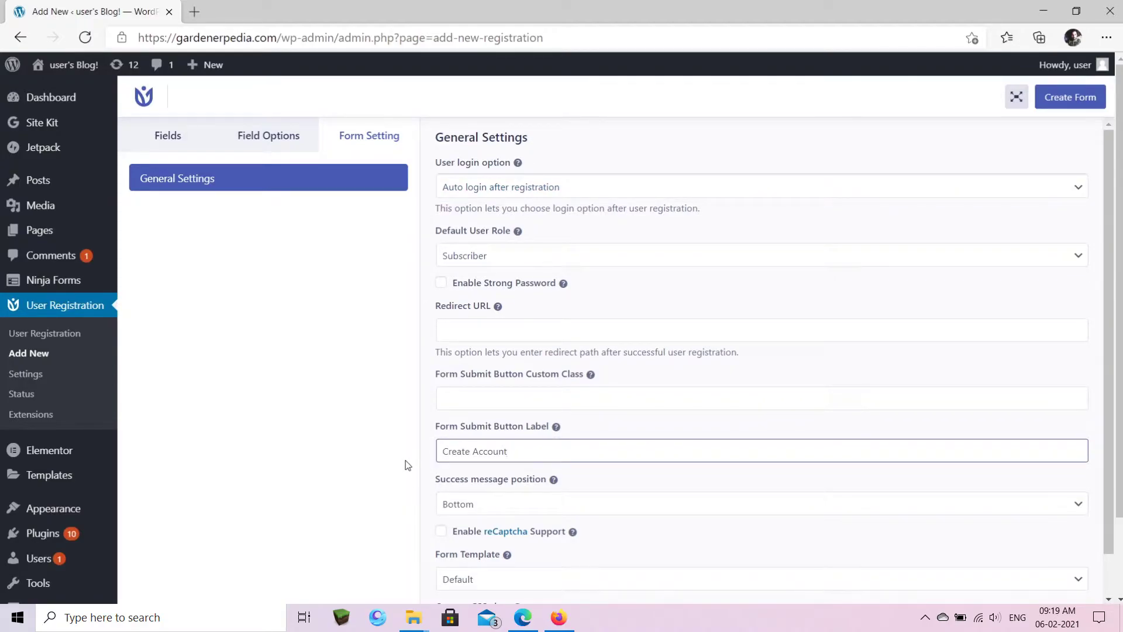
pyautogui.click(407, 465)
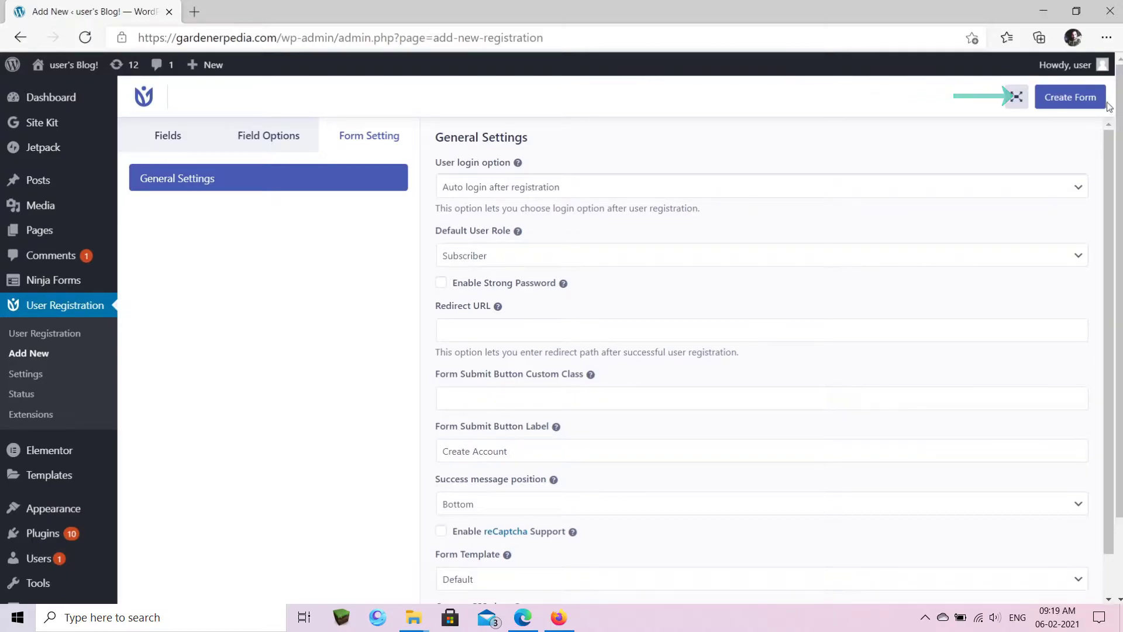
# Create the registration form and copy its shortcode
pyautogui.click(1061, 95)
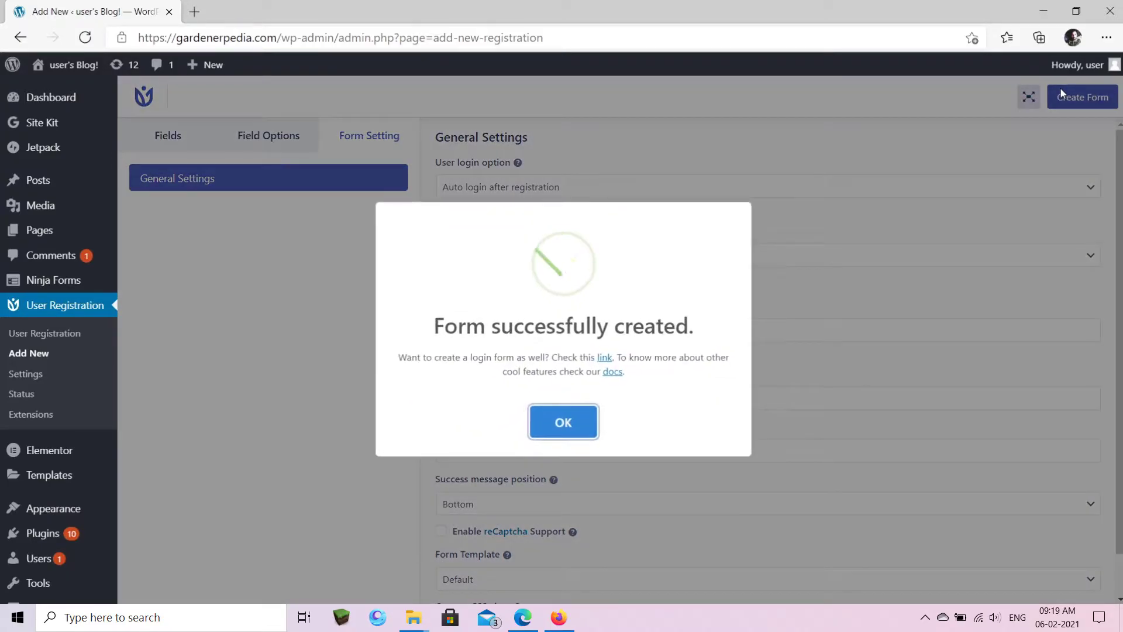
pyautogui.click(562, 417)
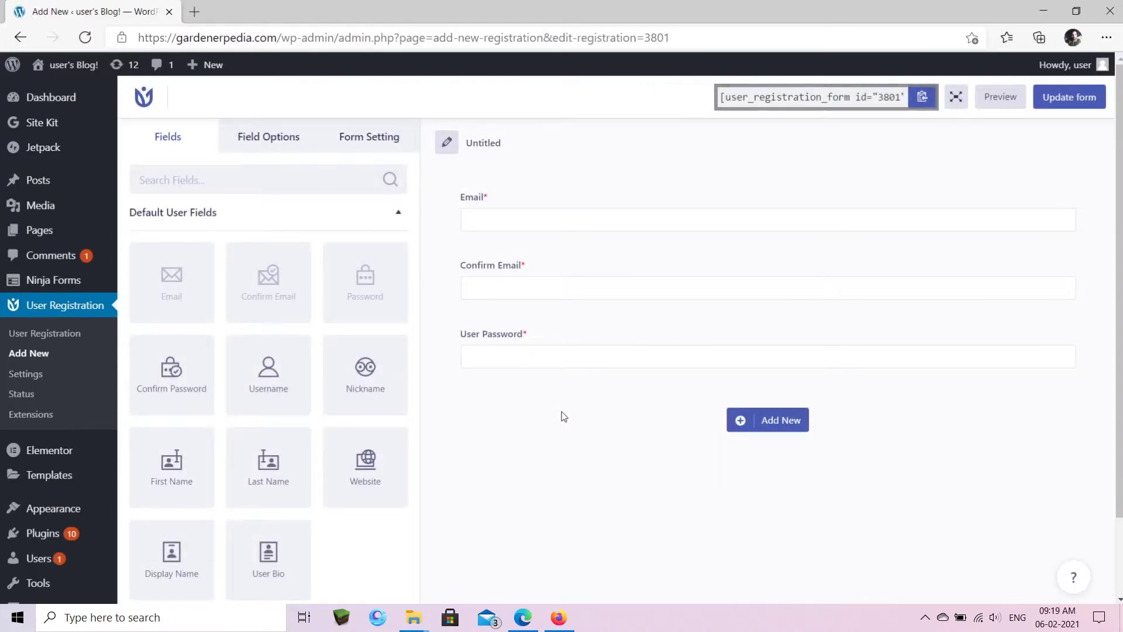
pyautogui.click(921, 97)
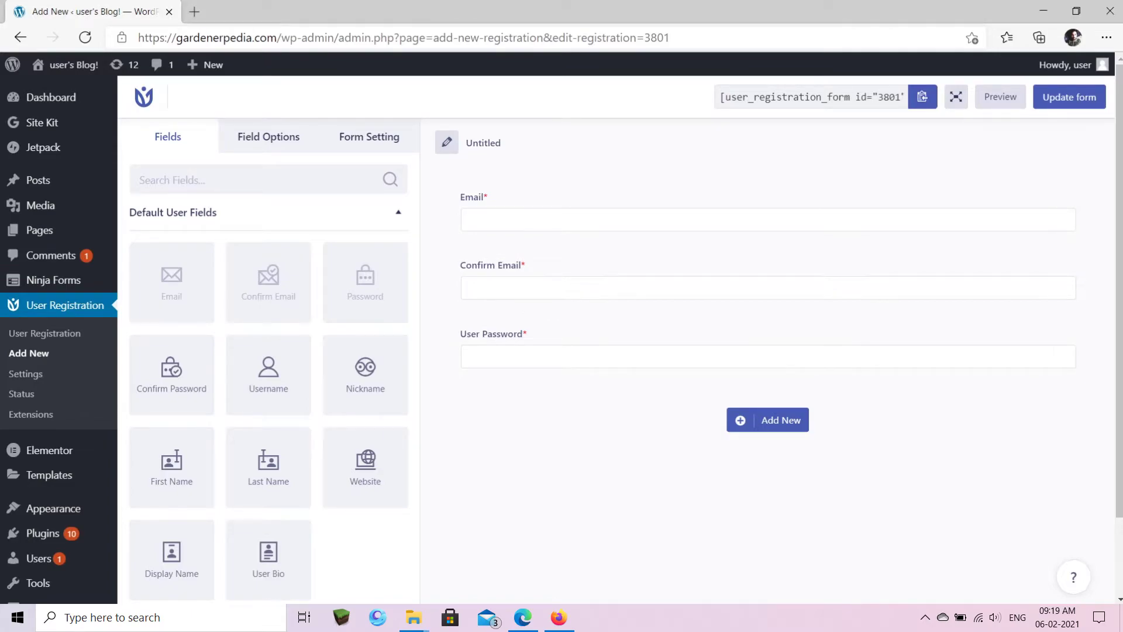
# Add a new page titled "Create An account" and paste the registration form's shortcode into its body
pyautogui.moveTo(211, 65)
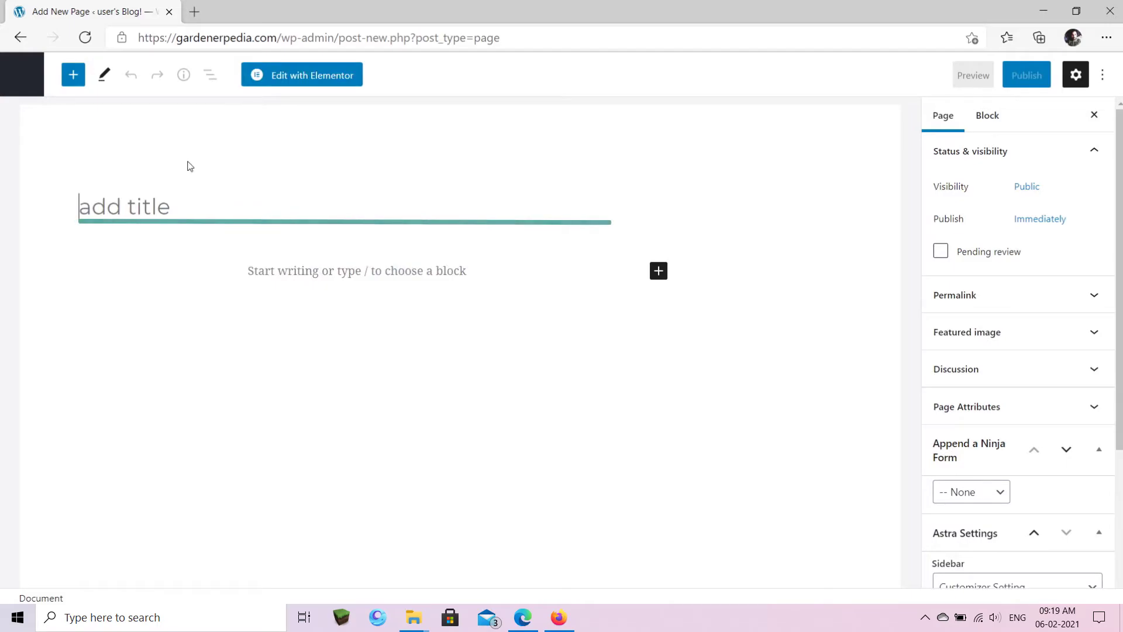
pyautogui.write('Create an account')
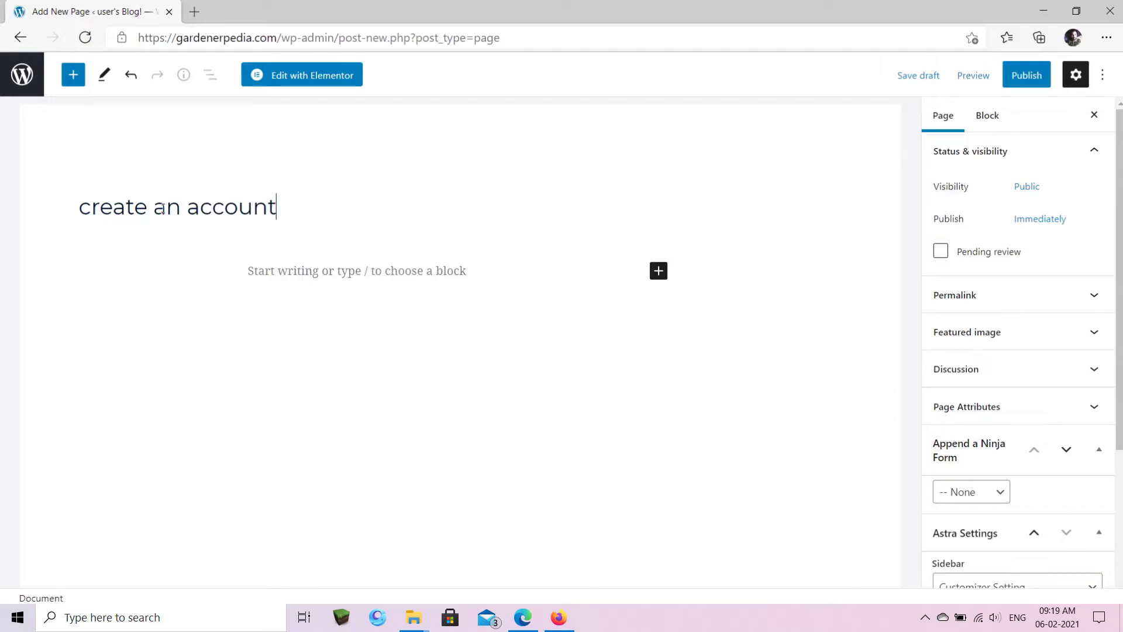
pyautogui.click(266, 269)
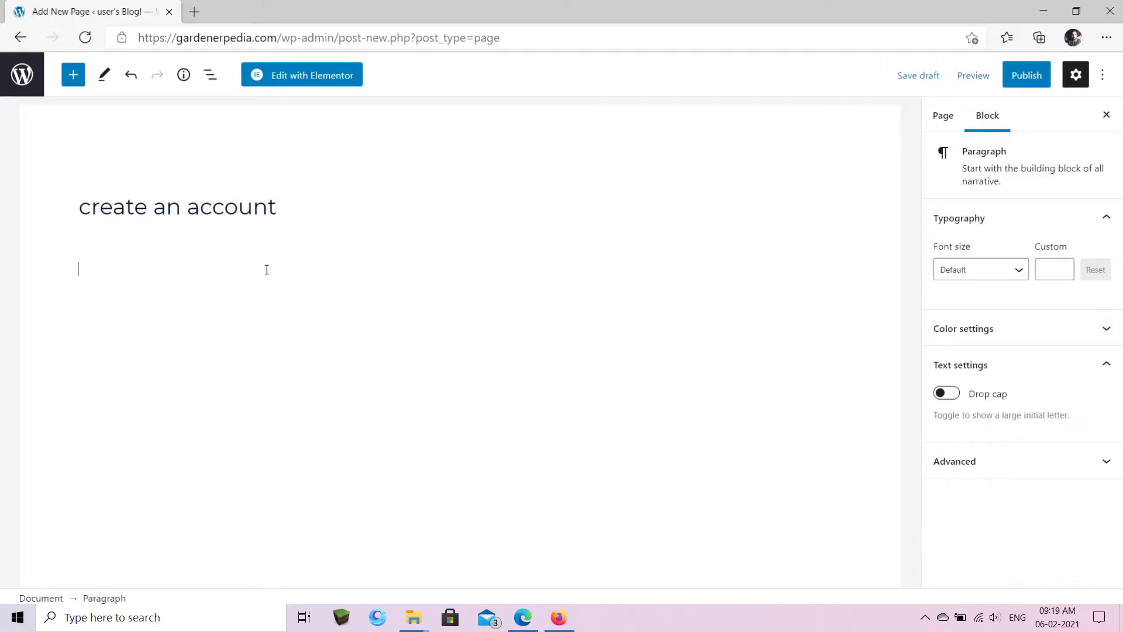
pyautogui.hotkey('ctrl', 'v')
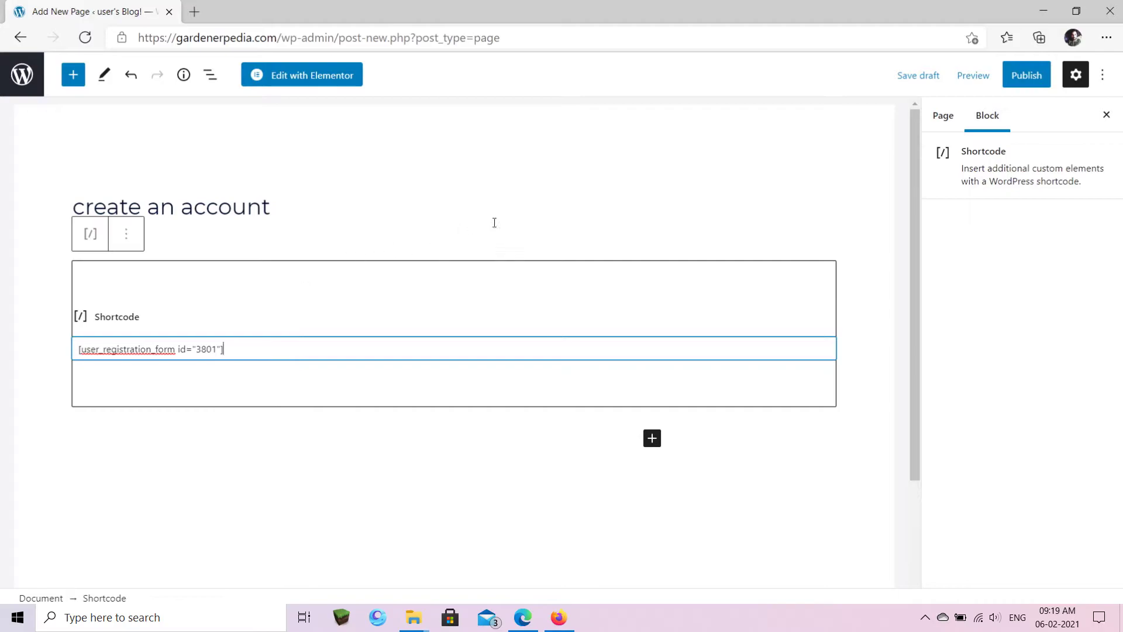
# Publish the account page and view it on the live site
pyautogui.click(1021, 77)
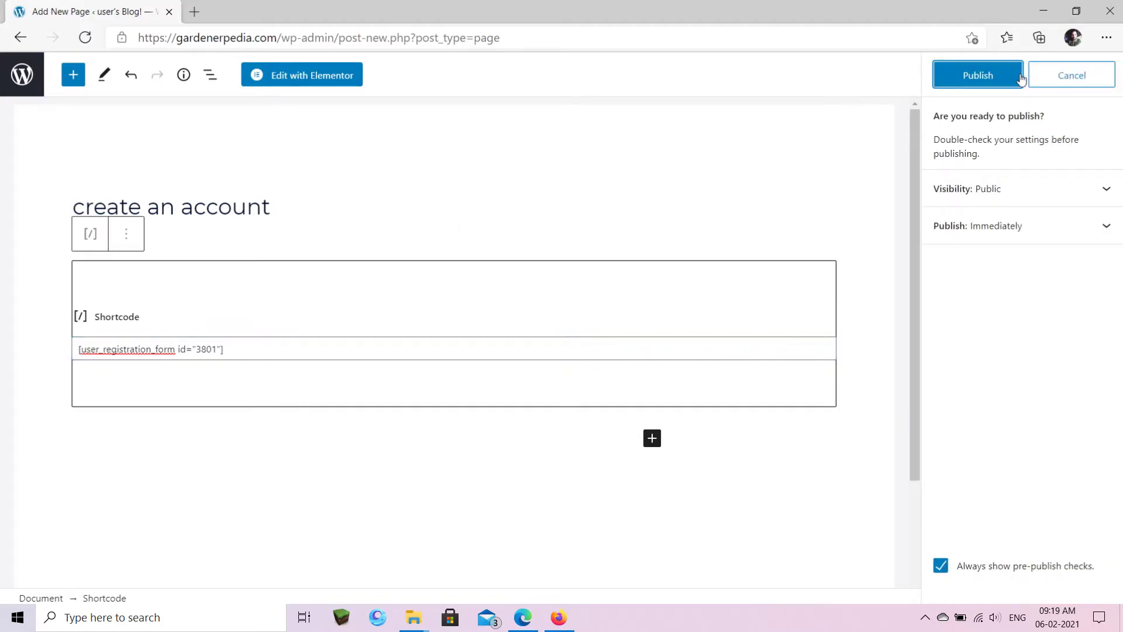
pyautogui.click(1020, 76)
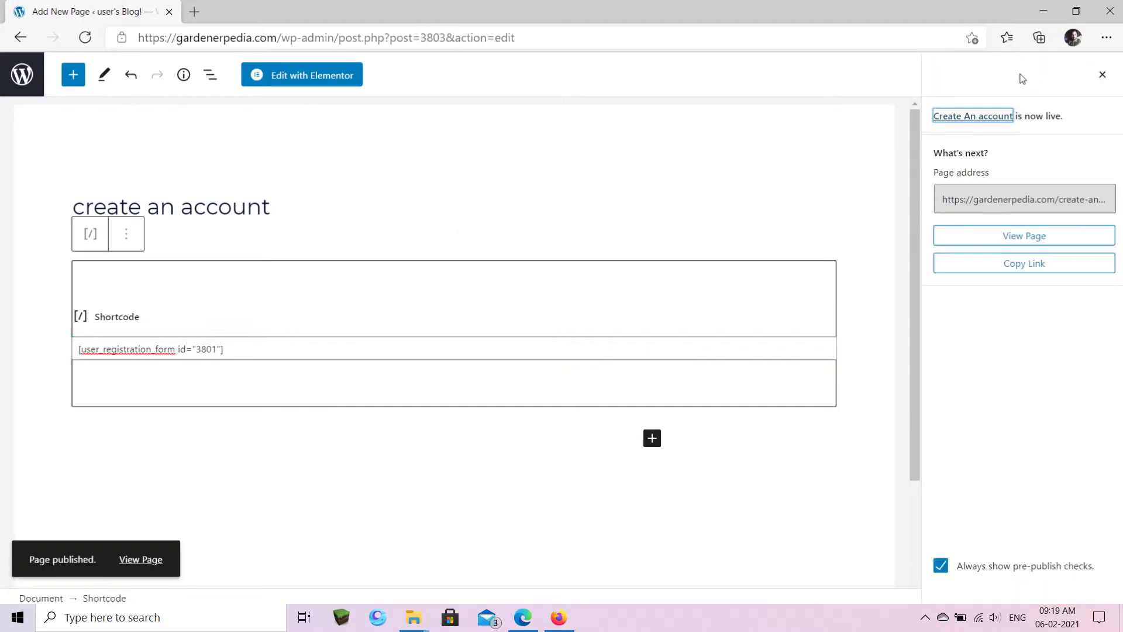
pyautogui.click(1008, 233)
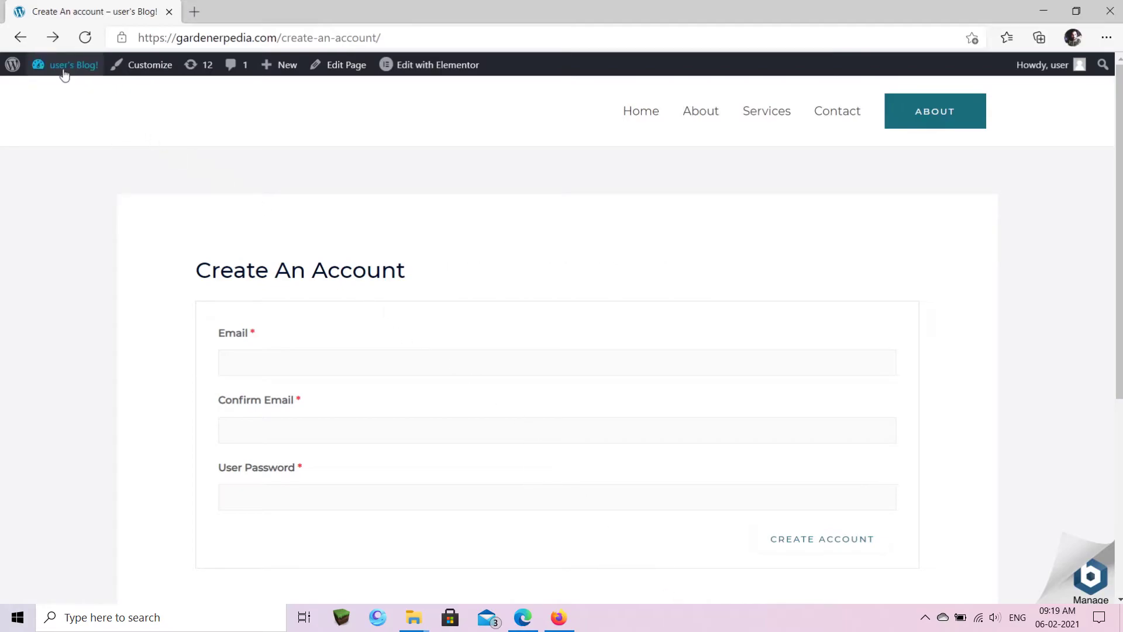
# Open the site dashboard in a new browser tab, and find, install and activate the Microthemer Lite plugin
pyautogui.middleClick(64, 72)
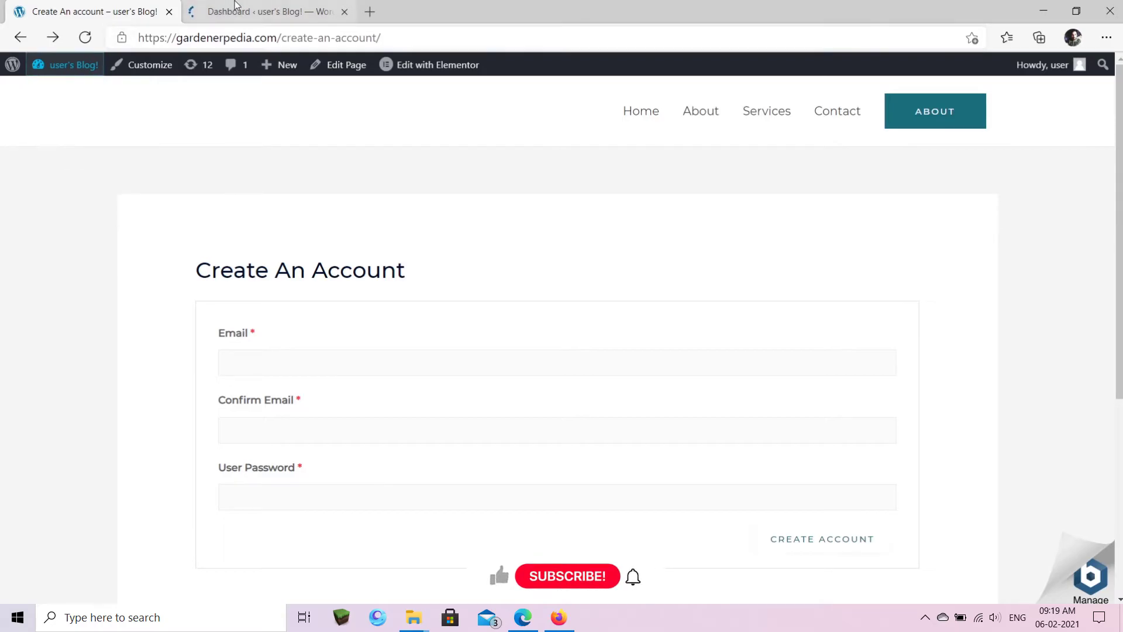
pyautogui.click(263, 12)
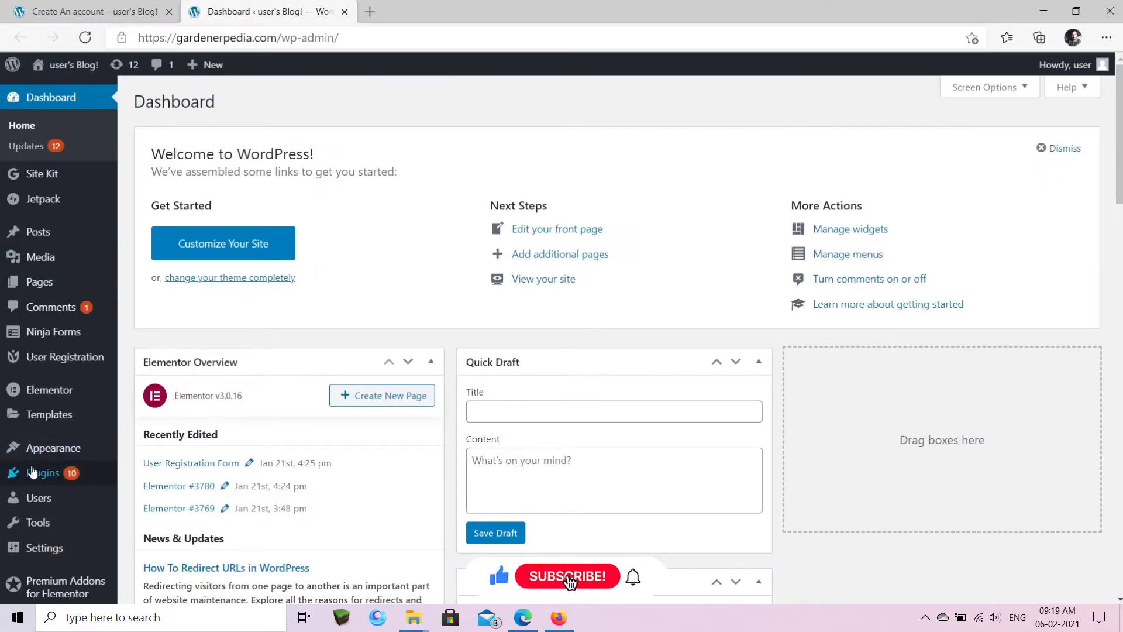
pyautogui.moveTo(36, 474)
pyautogui.click(143, 497)
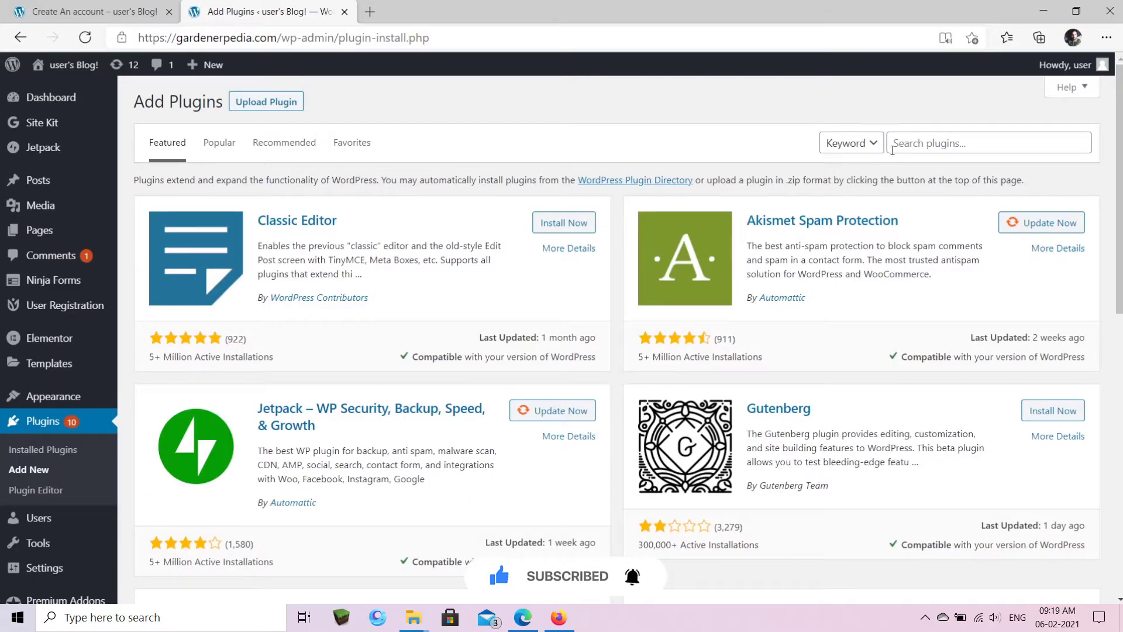
pyautogui.click(910, 142)
pyautogui.write('Microthen')
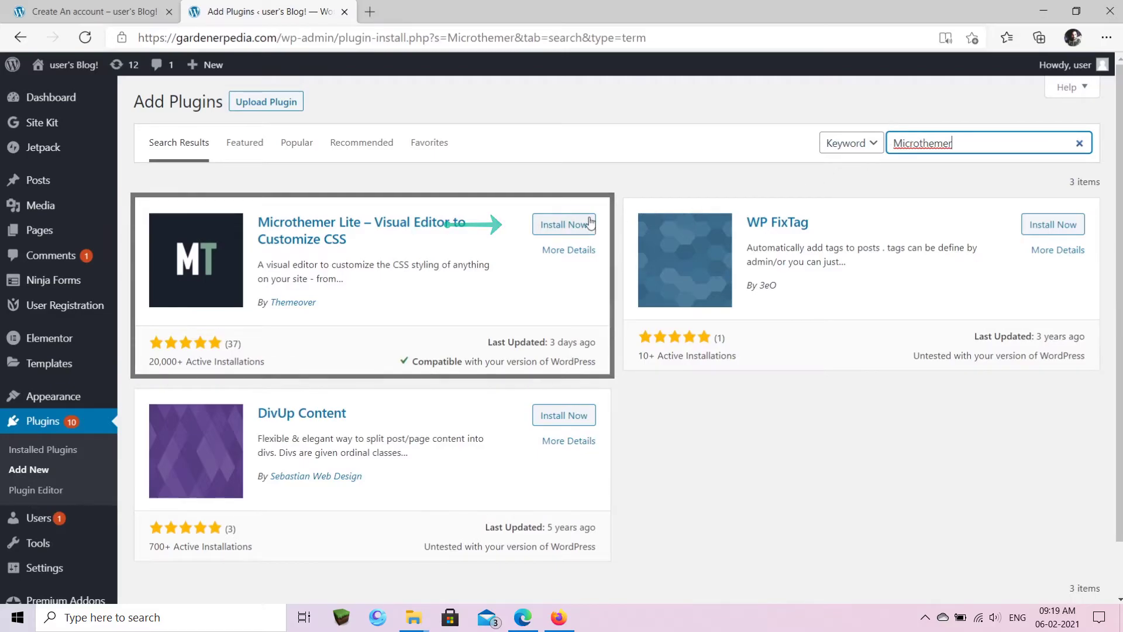
pyautogui.click(559, 224)
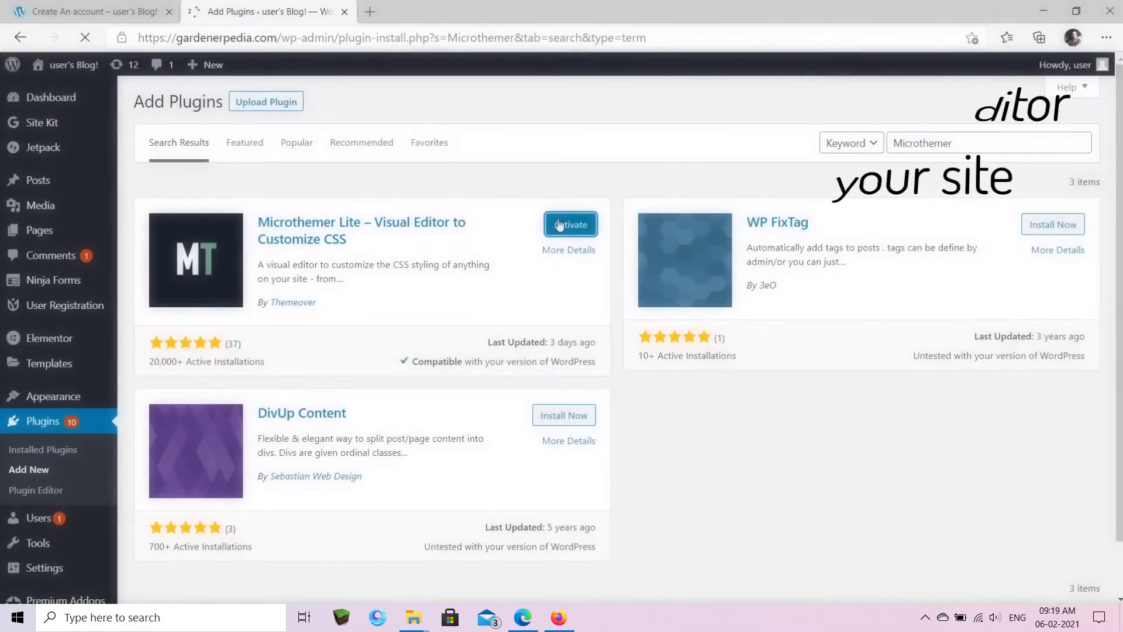
pyautogui.click(561, 224)
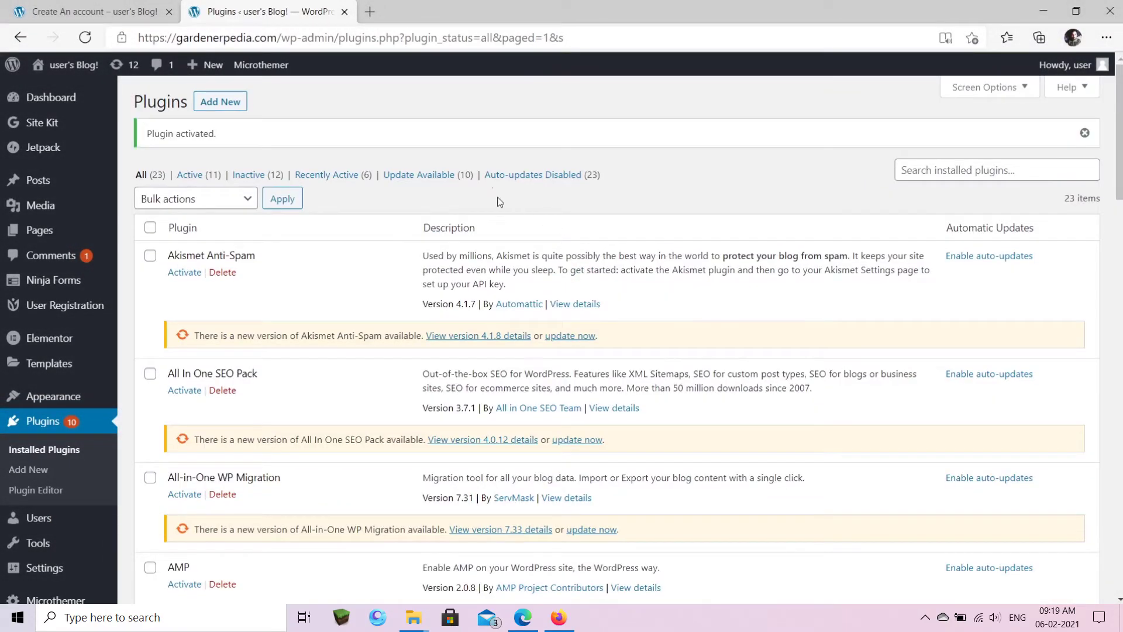
# Return to the Create An Account page, reload it and open it in the Microthemer editor
pyautogui.click(117, 6)
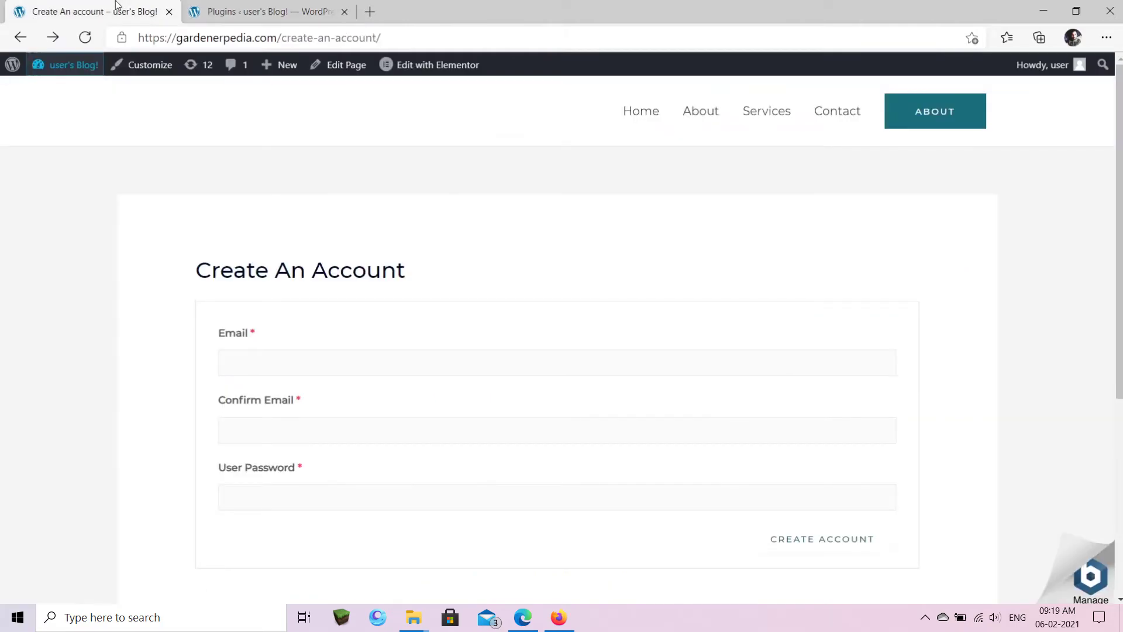
pyautogui.click(86, 38)
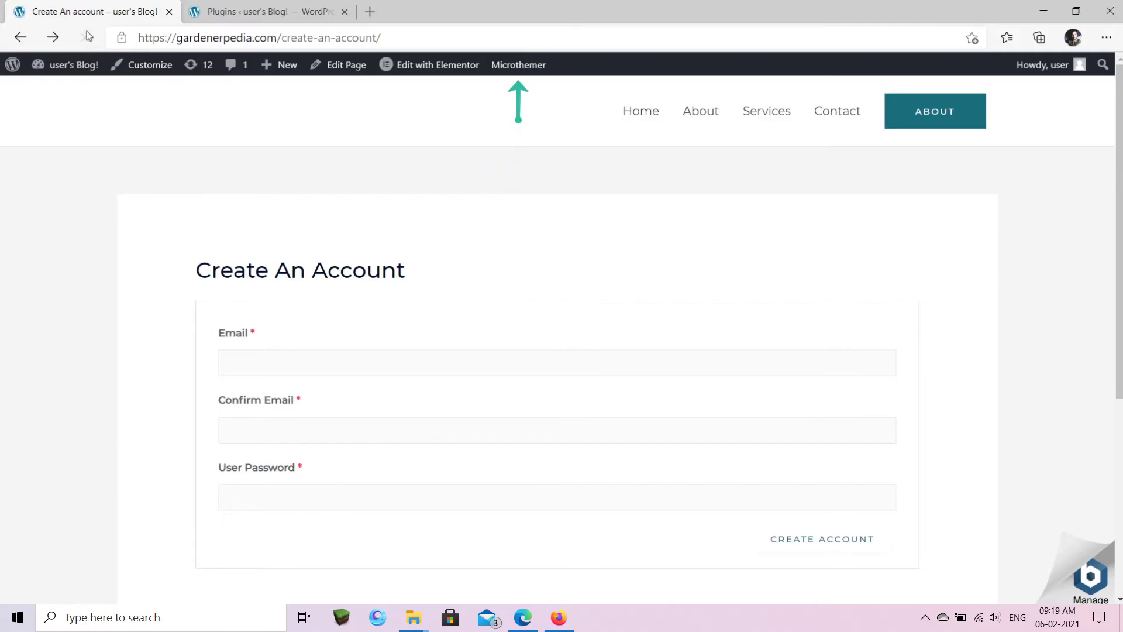
pyautogui.click(510, 69)
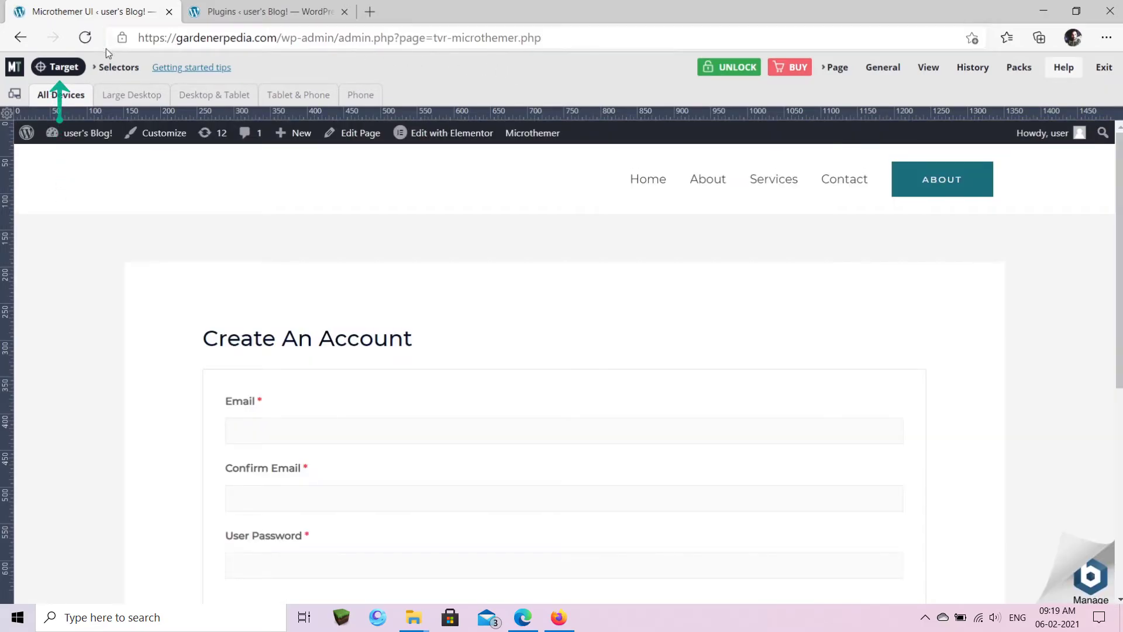
# Create a selector for the form's Create Account button and style it with margin: auto, width: 50% and padding: 10px
pyautogui.click(64, 68)
pyautogui.scroll(-4, 374, 358)
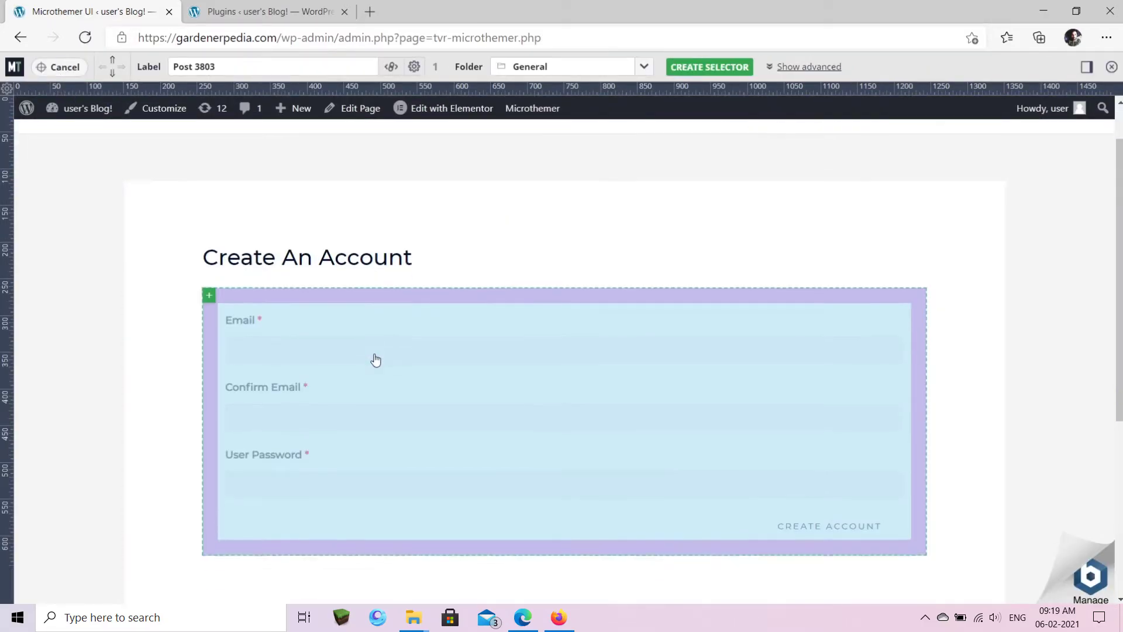
pyautogui.click(829, 356)
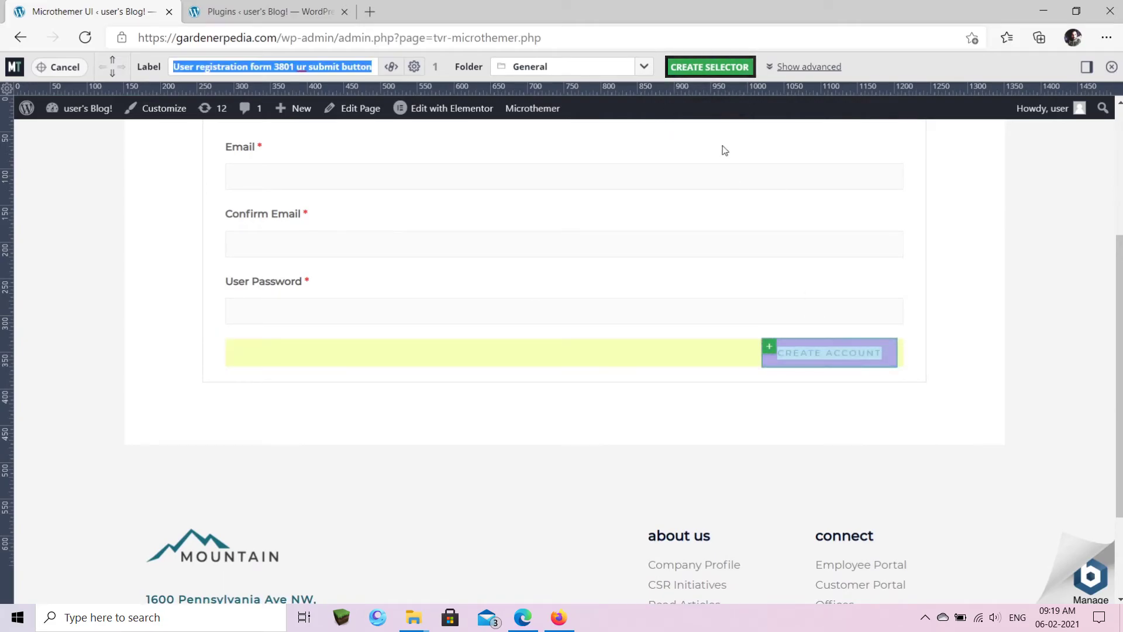
pyautogui.click(696, 67)
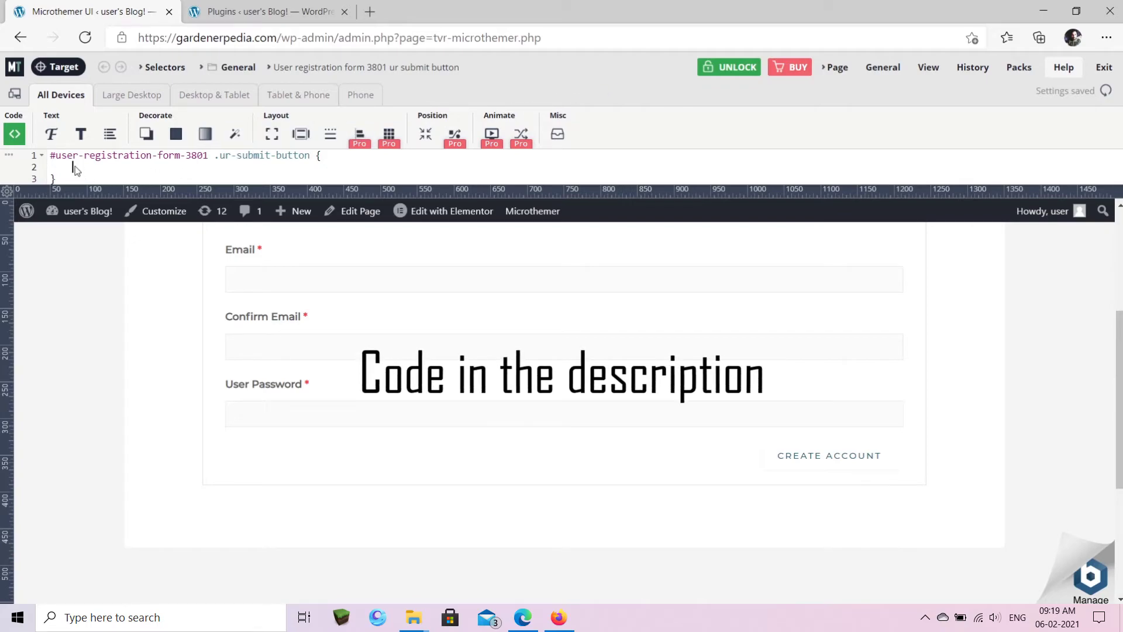
pyautogui.write('margin: auto;   width: 50%;   padding: 10px;')
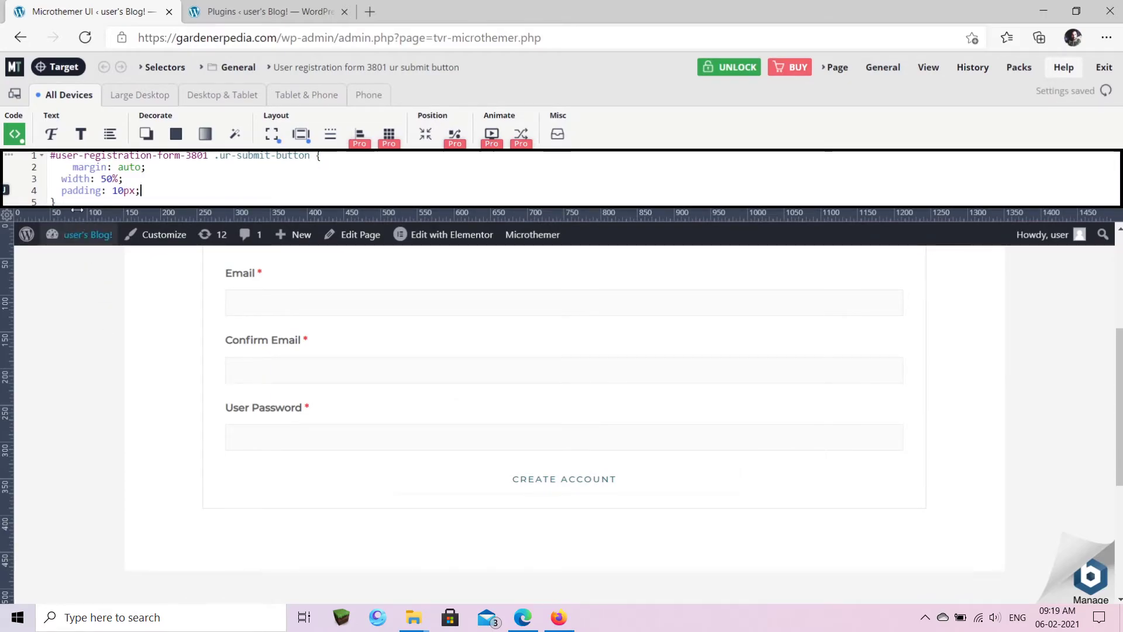
# Refresh the submit button's custom CSS by switching its code view off and on, and exit Microthemer to the site frontend
pyautogui.click(14, 134)
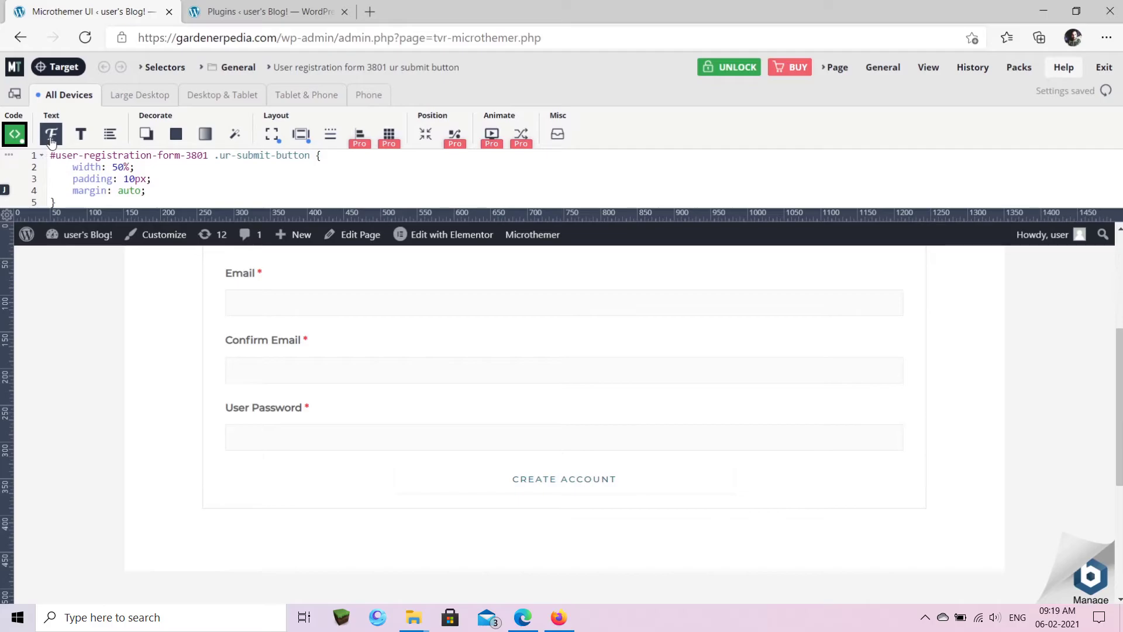
pyautogui.click(15, 135)
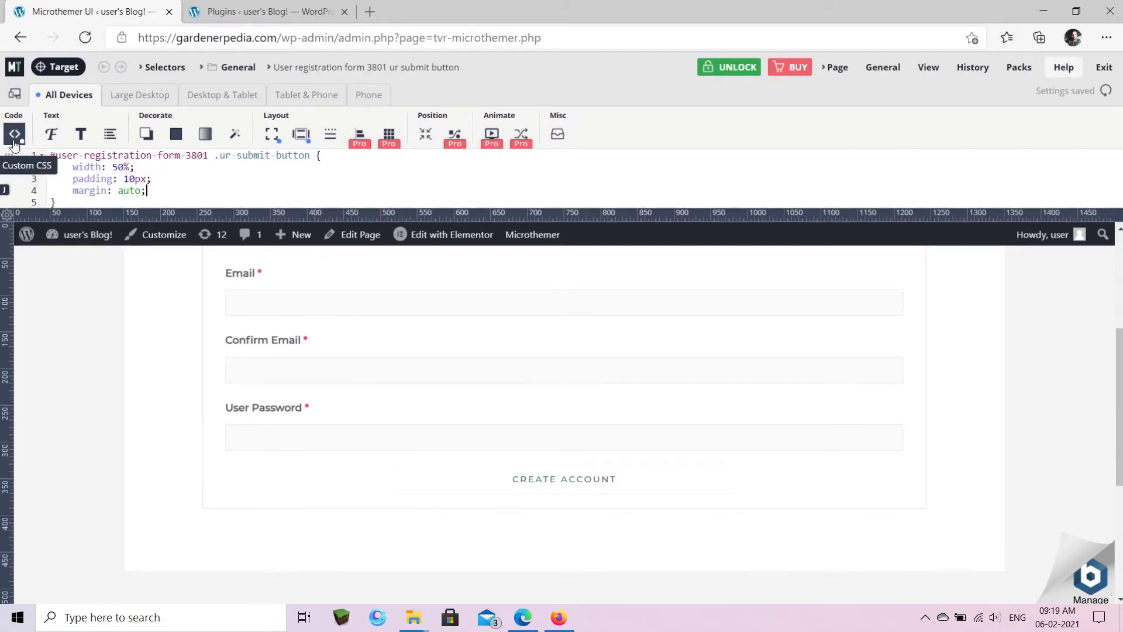
pyautogui.moveTo(1101, 64)
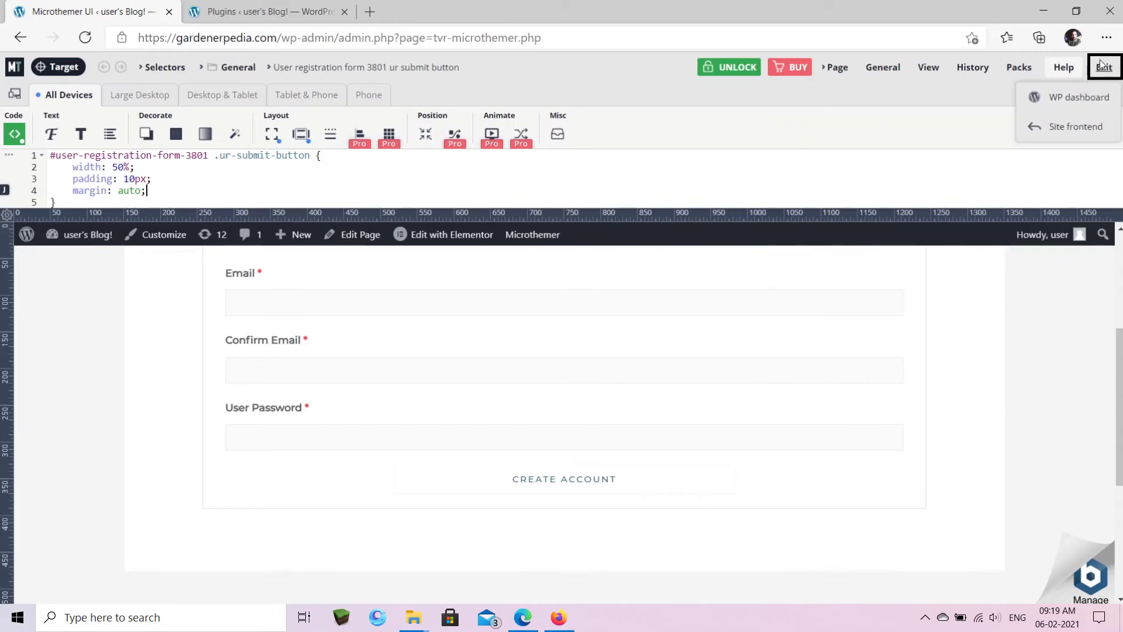
pyautogui.click(1076, 130)
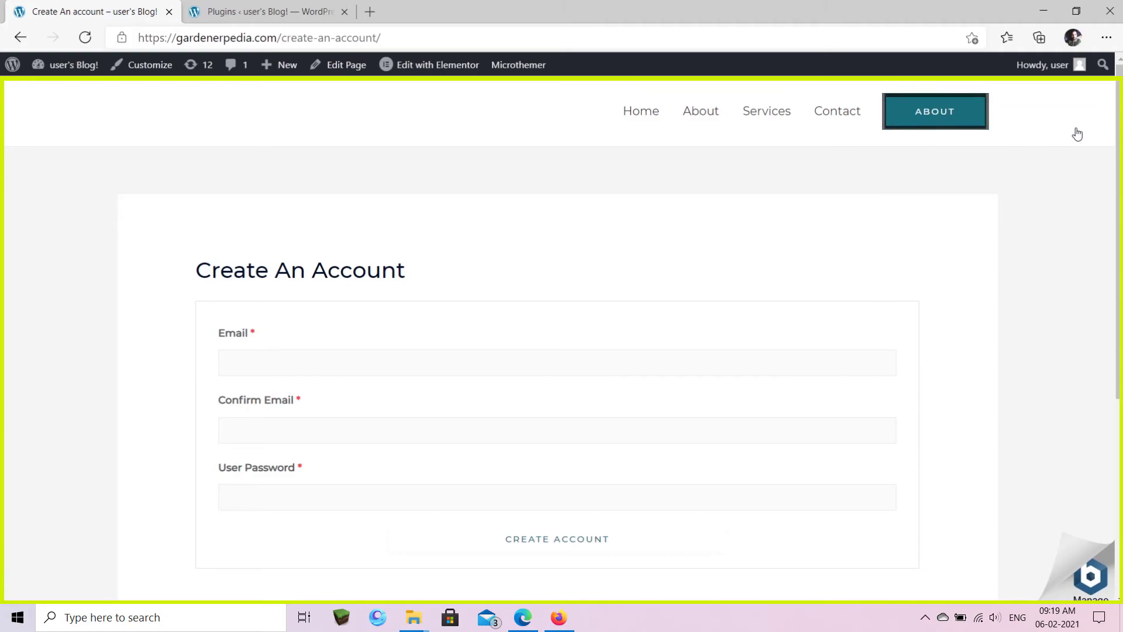
# Copy the Create An Account page's URL and open the header's About button settings in the theme customizer
pyautogui.click(402, 38)
pyautogui.hotkey('ctrl', 'c')
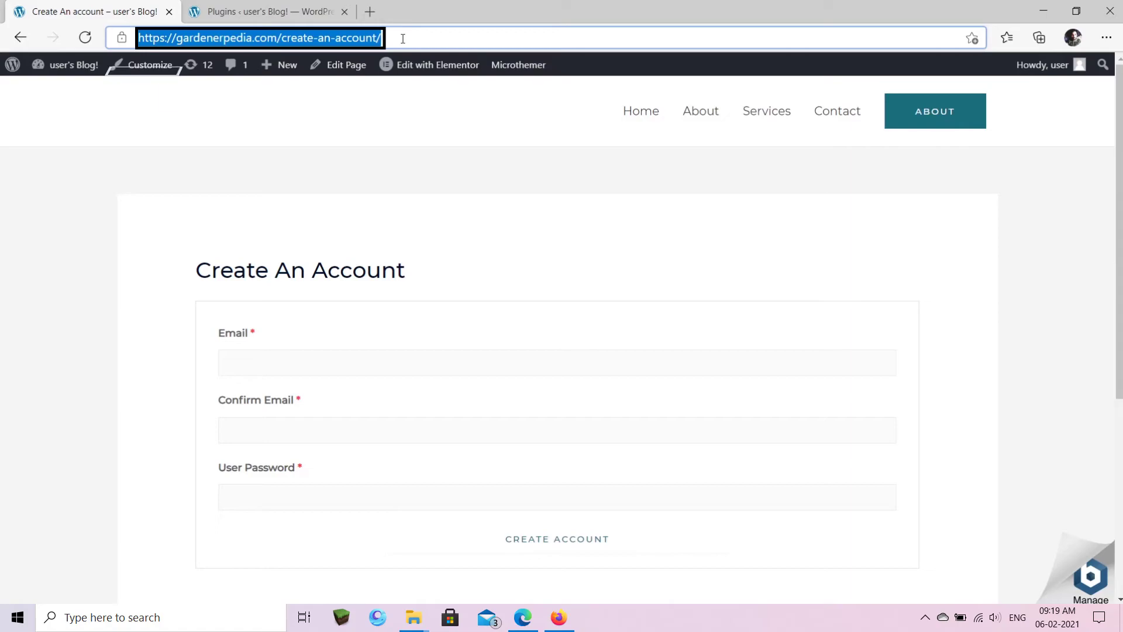
pyautogui.click(153, 64)
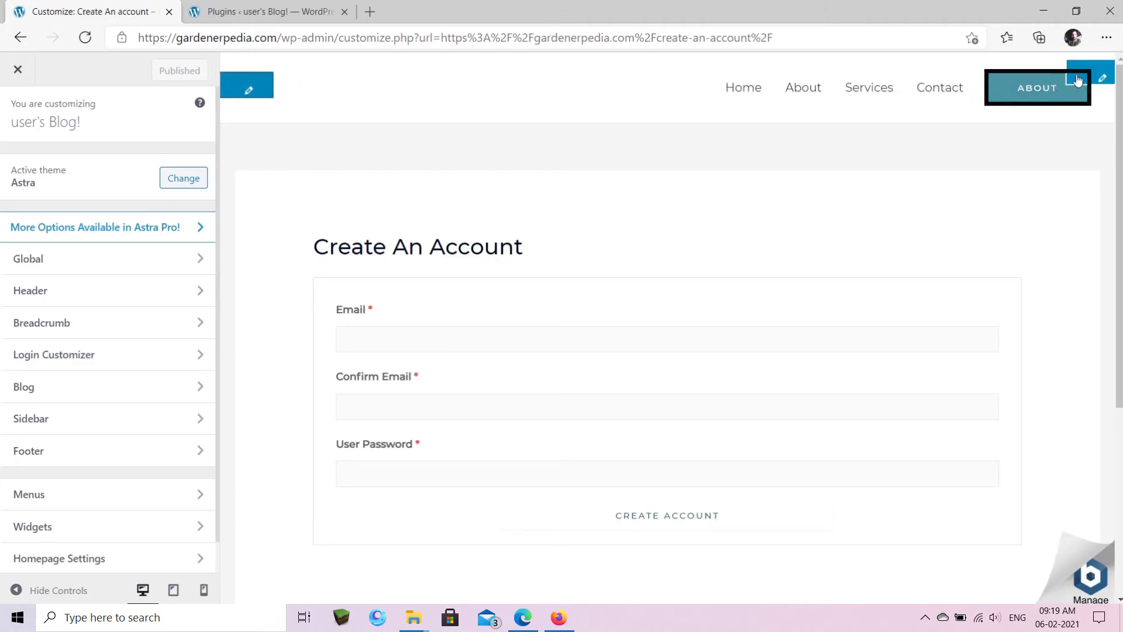
pyautogui.click(1082, 77)
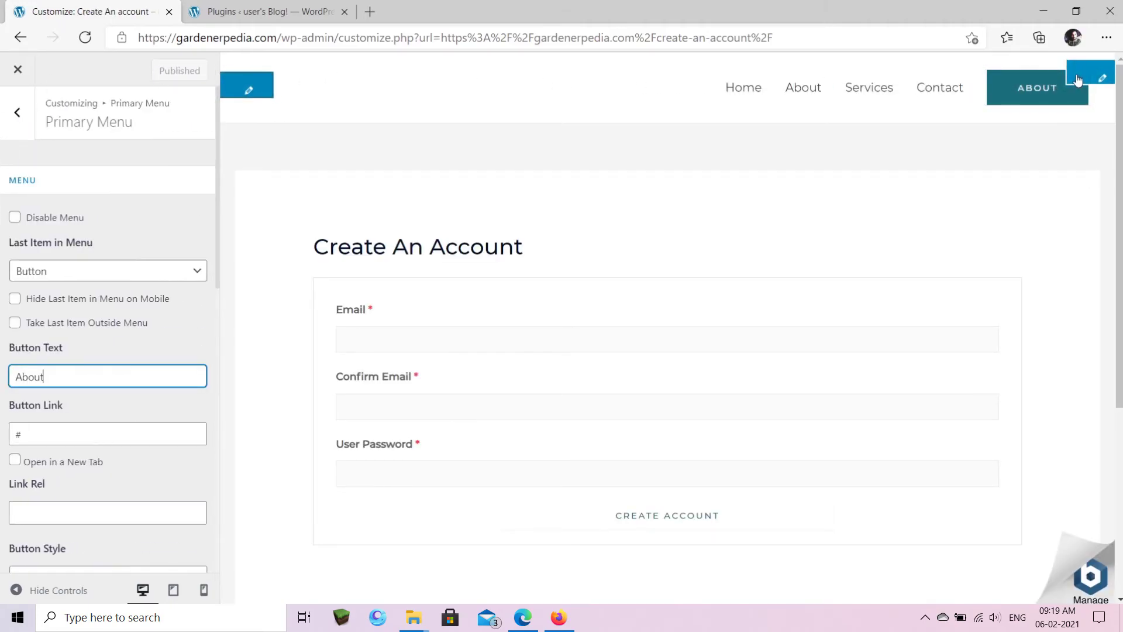
# Set the header button's text to Create An Account and its link to the copied page URL, and publish the changes
pyautogui.moveTo(58, 376); pyautogui.dragTo(1, 380)
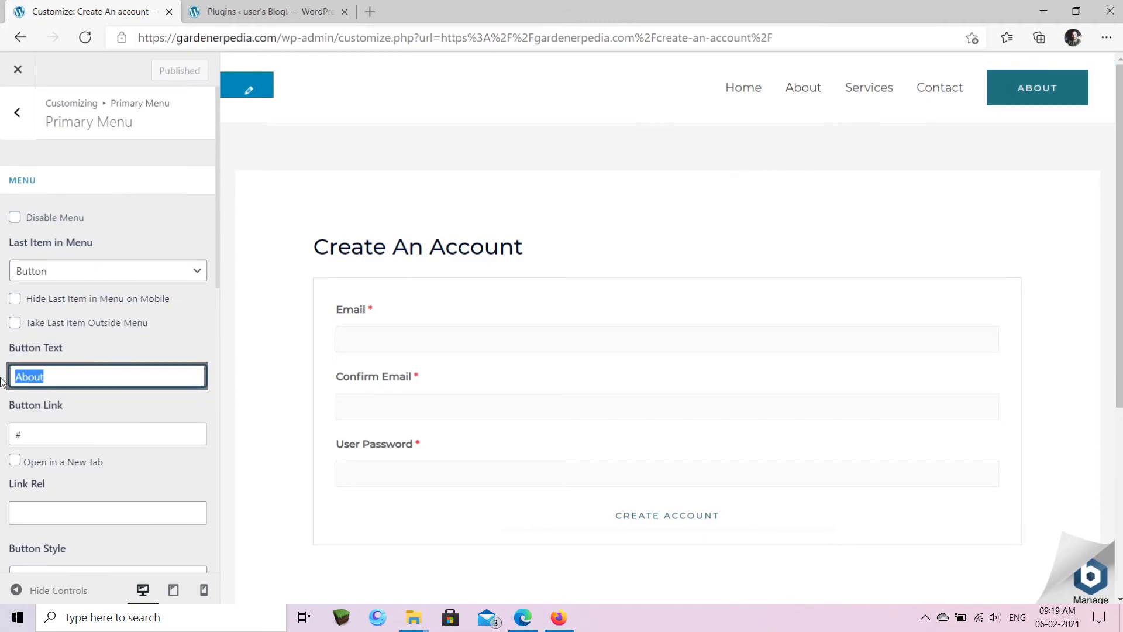
pyautogui.press('BackSpace')
pyautogui.write('Create An a')
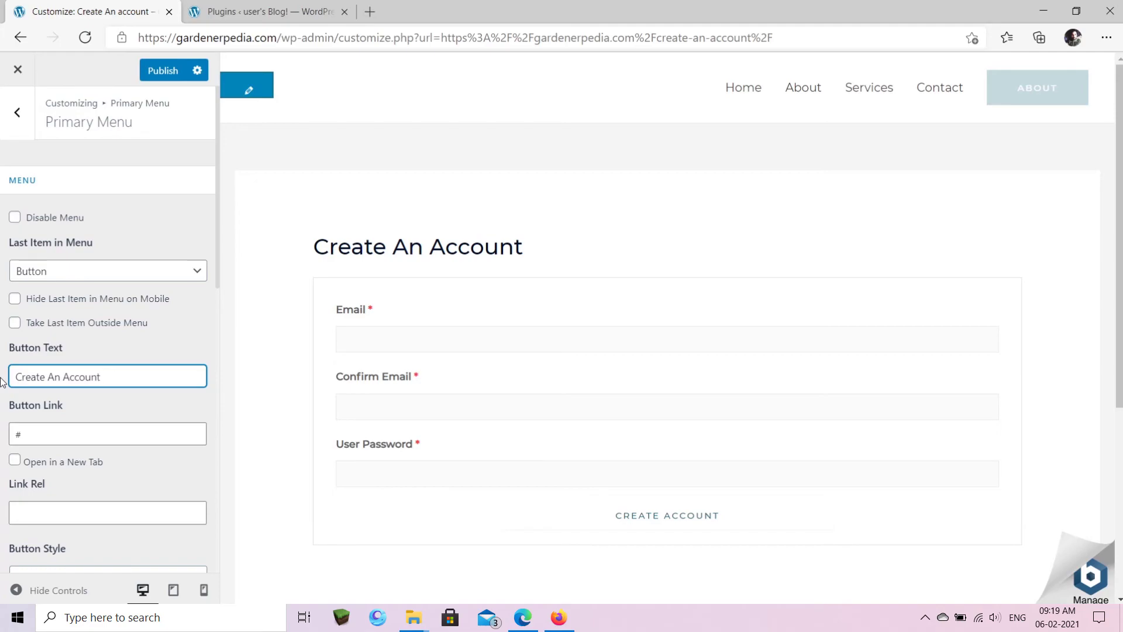
pyautogui.doubleClick(30, 429)
pyautogui.hotkey('ctrl', 'v')
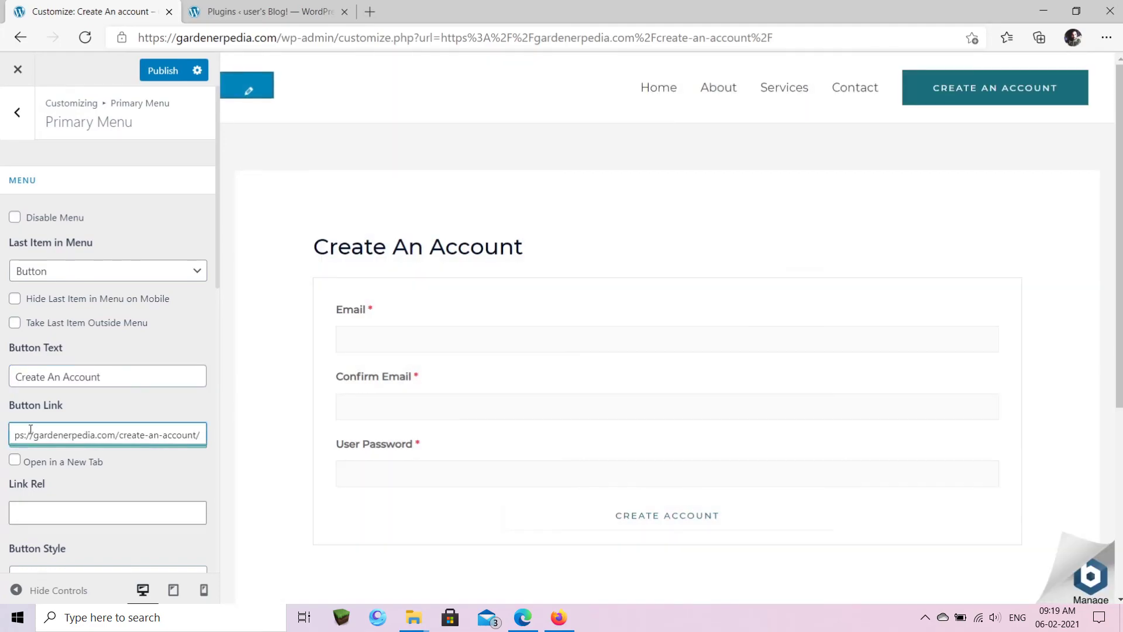
pyautogui.click(155, 70)
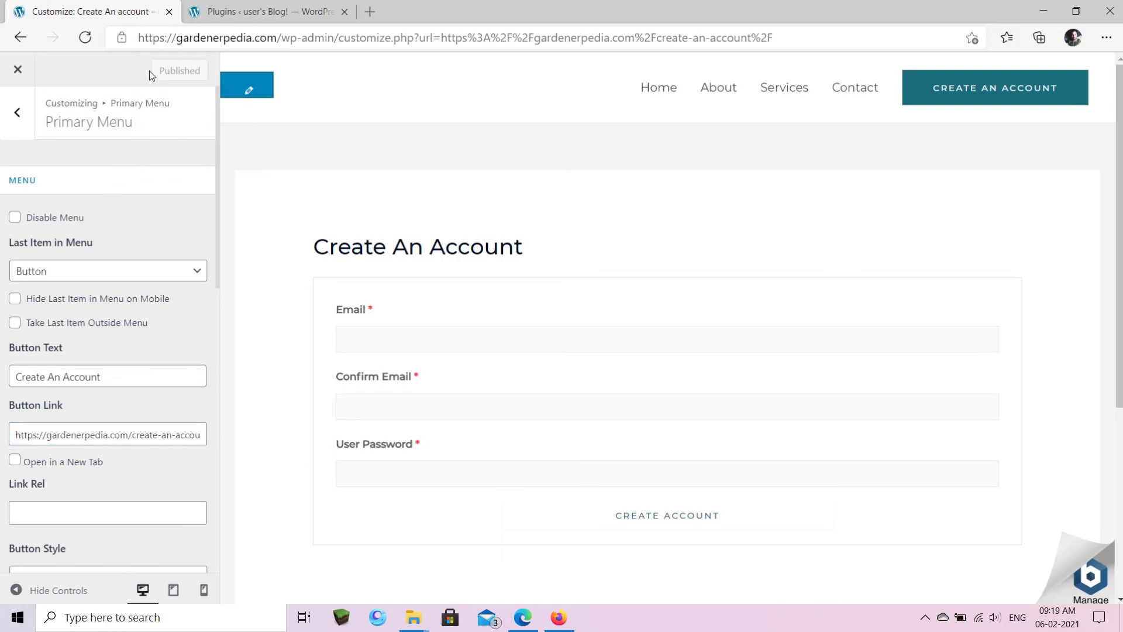